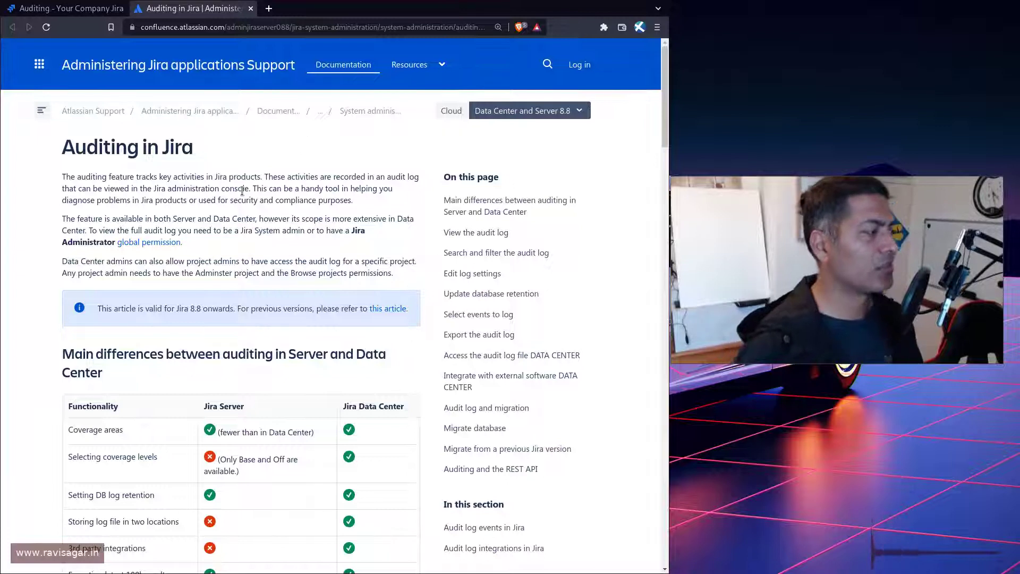
# Review the Auditing in Jira documentation, including the comparison of auditing in Server and Data Center.
pyautogui.scroll(-1, 279, 256)
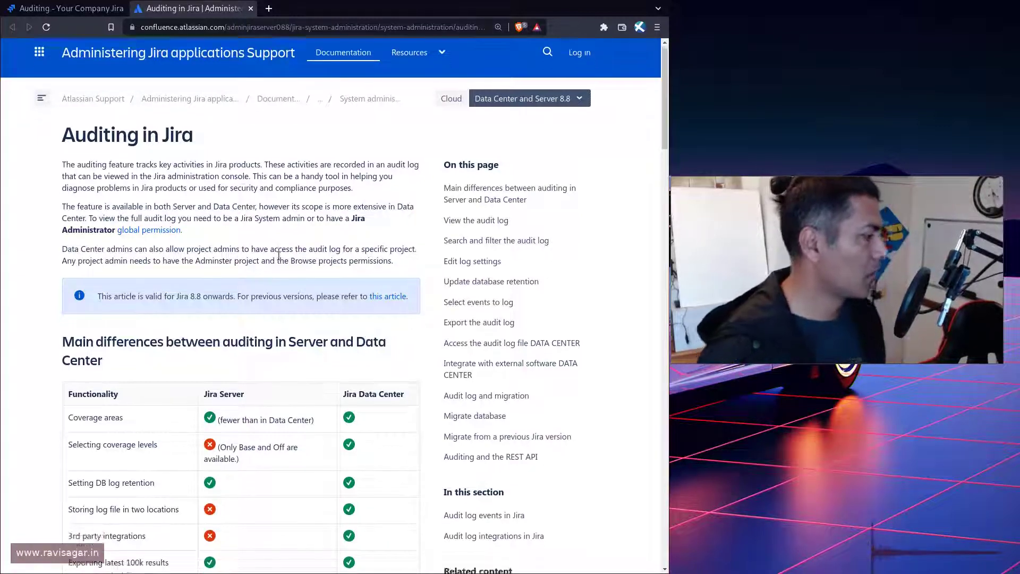
pyautogui.scroll(-3, 279, 256)
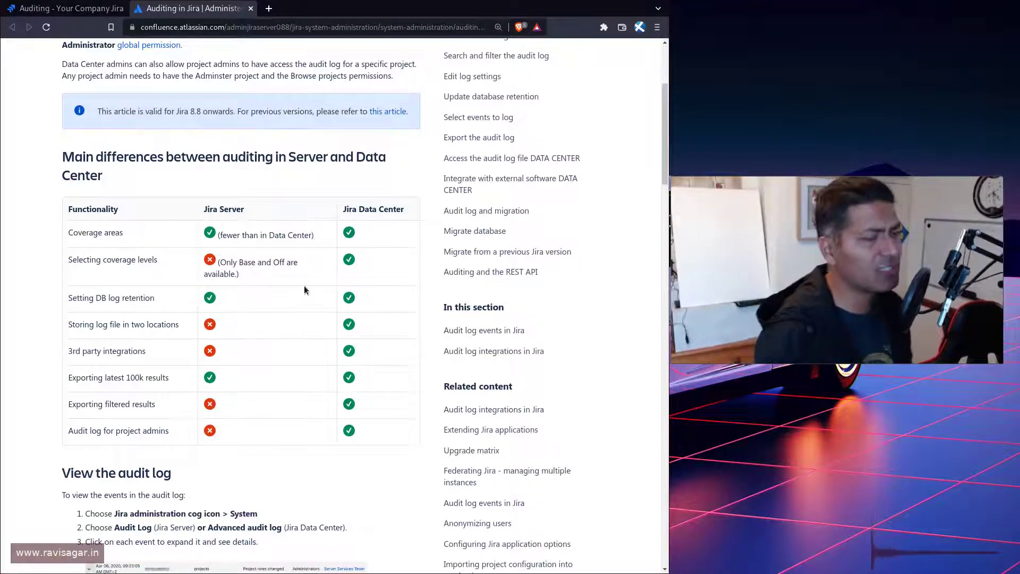
pyautogui.scroll(-10, 303, 285)
pyautogui.scroll(12, 304, 281)
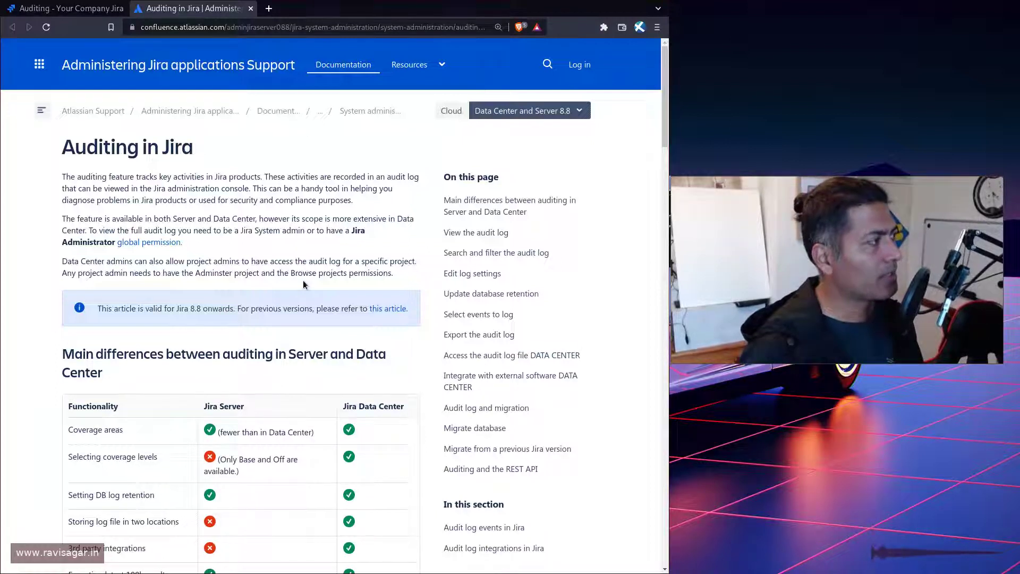
# Switch to the Jira audit log and examine the recorded events by date, author, category and affected objects.
pyautogui.hotkey('ctrl', 'shift', 'Tab')
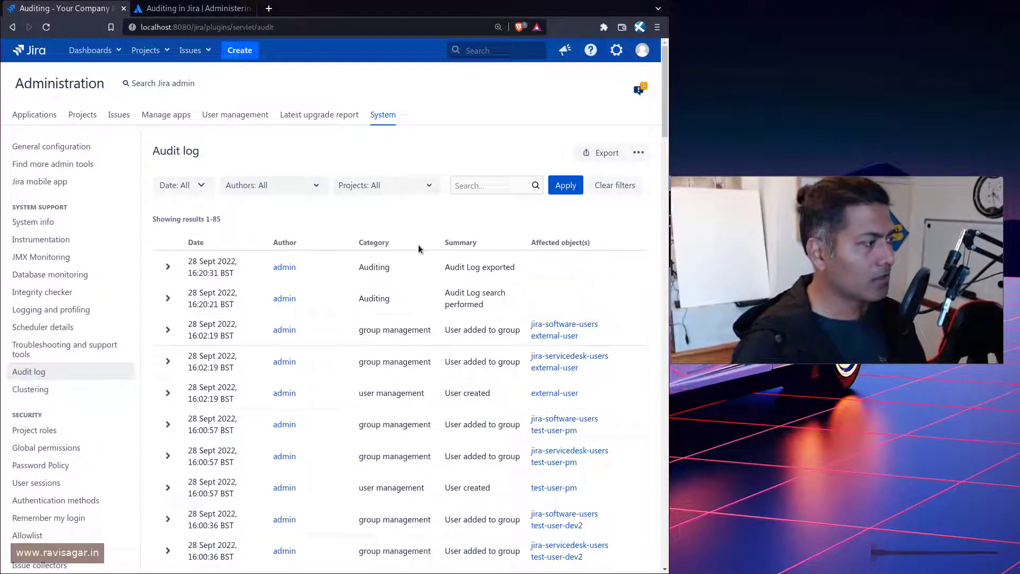
pyautogui.click(619, 54)
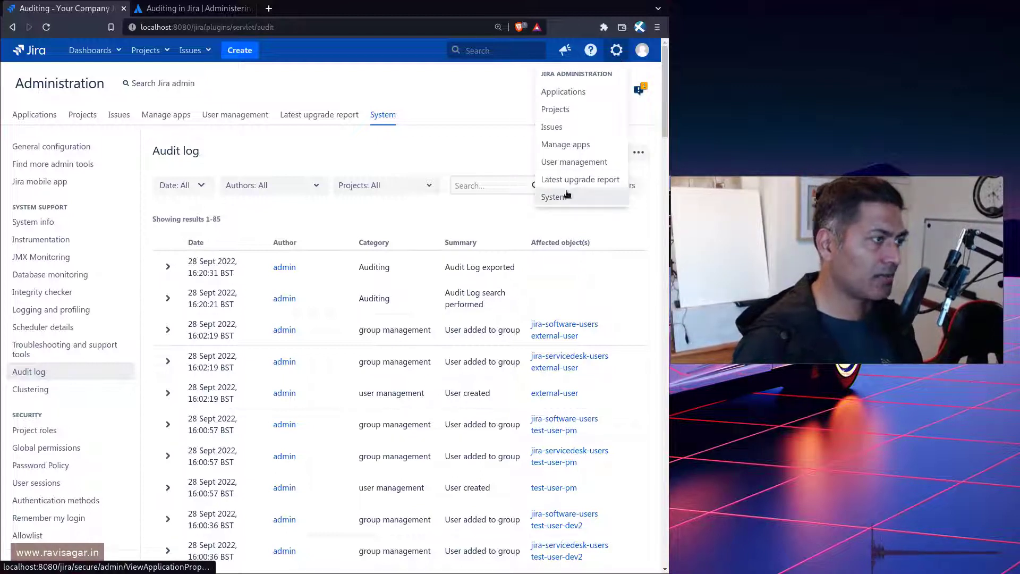
pyautogui.click(409, 147)
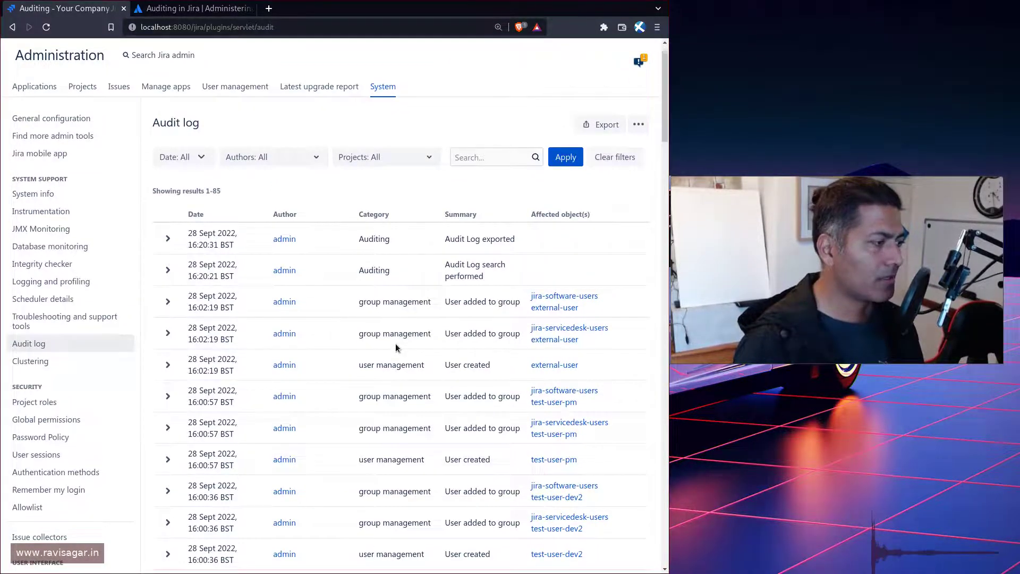
pyautogui.scroll(-3, 395, 345)
pyautogui.scroll(-5, 396, 348)
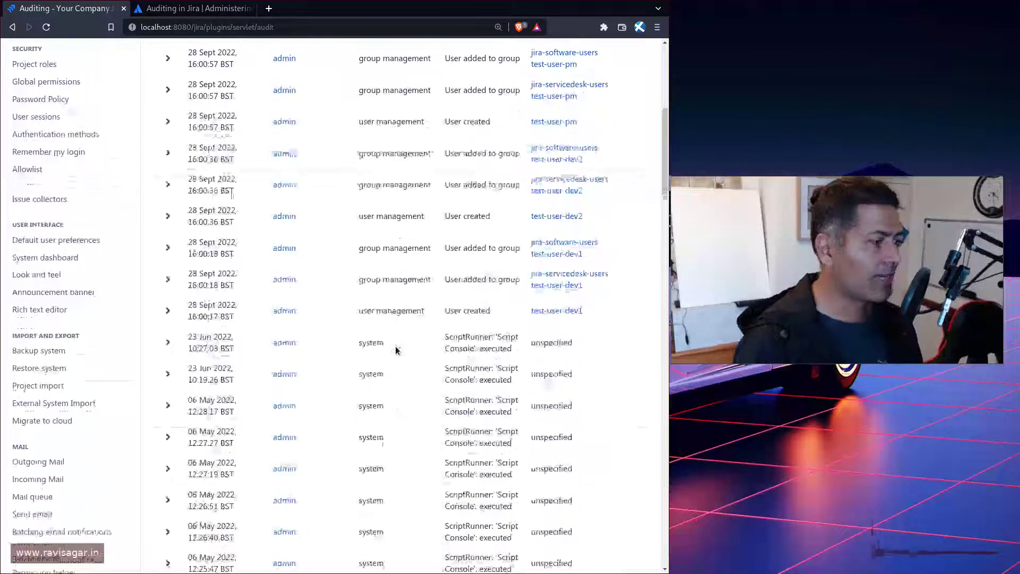
pyautogui.scroll(-10, 395, 351)
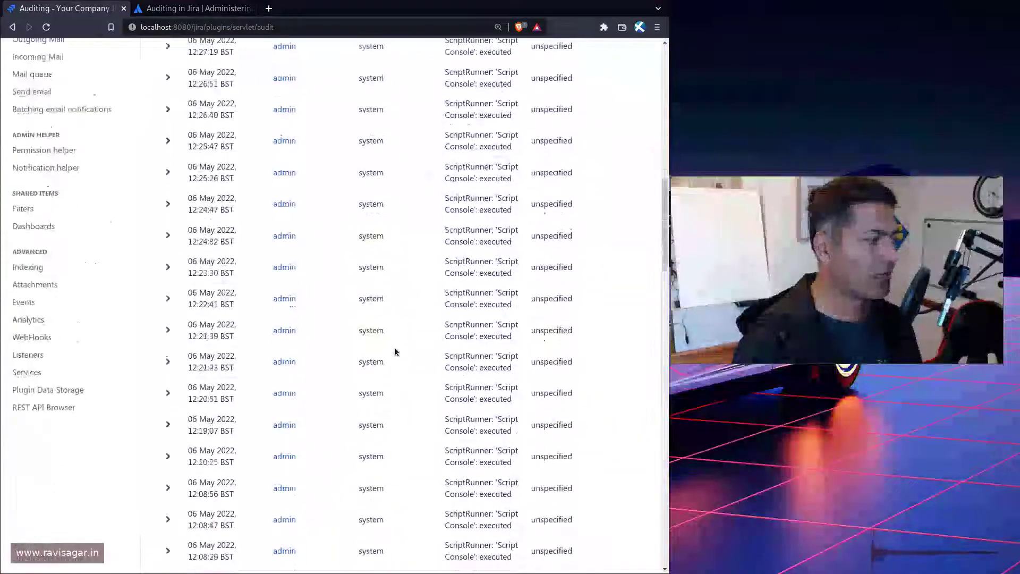
pyautogui.scroll(-3, 372, 403)
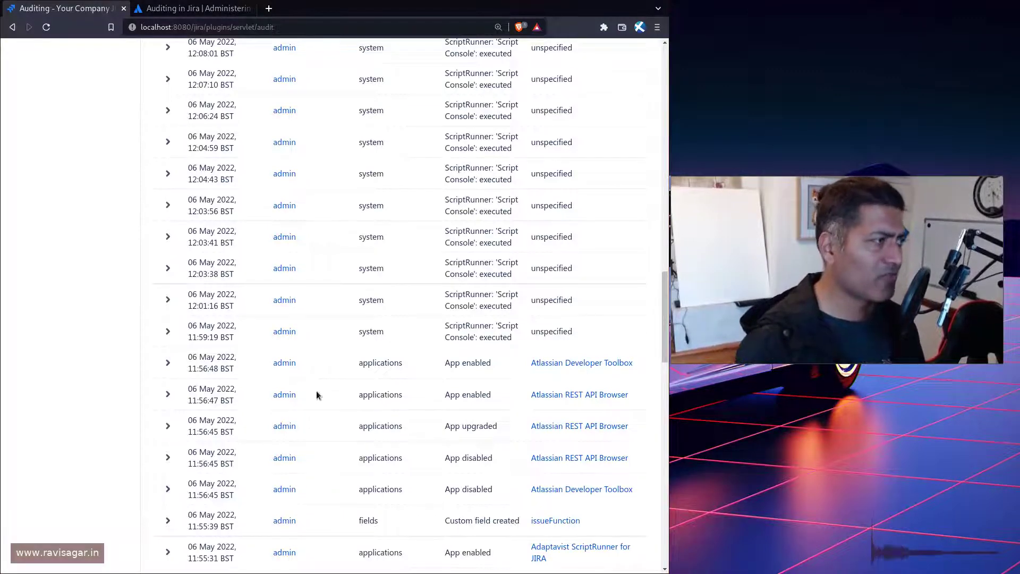
pyautogui.scroll(10, 316, 393)
pyautogui.scroll(10, 316, 394)
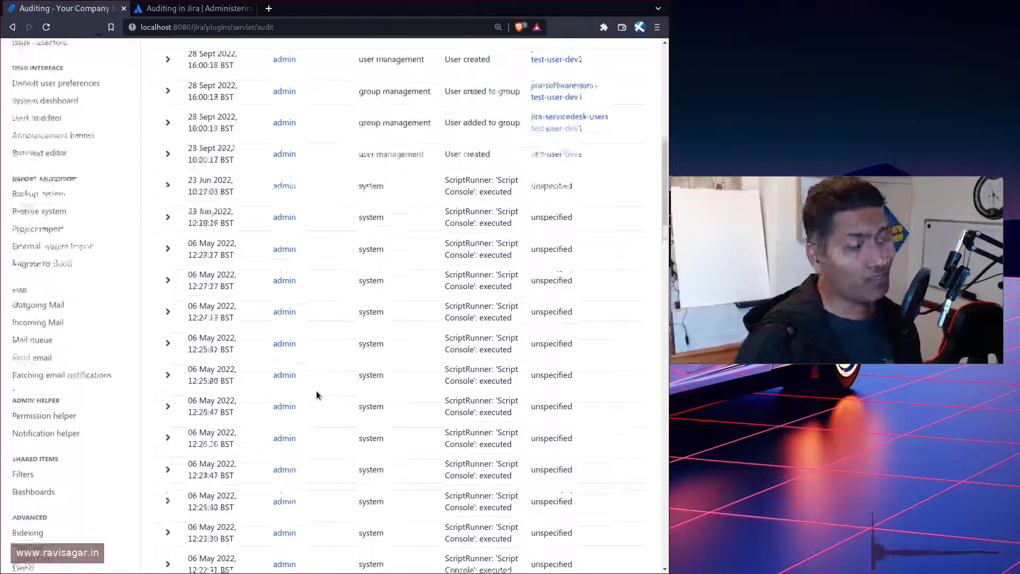
# Search the audit log for test-user-pm, and empty the search text after viewing the matching events.
pyautogui.click(514, 186)
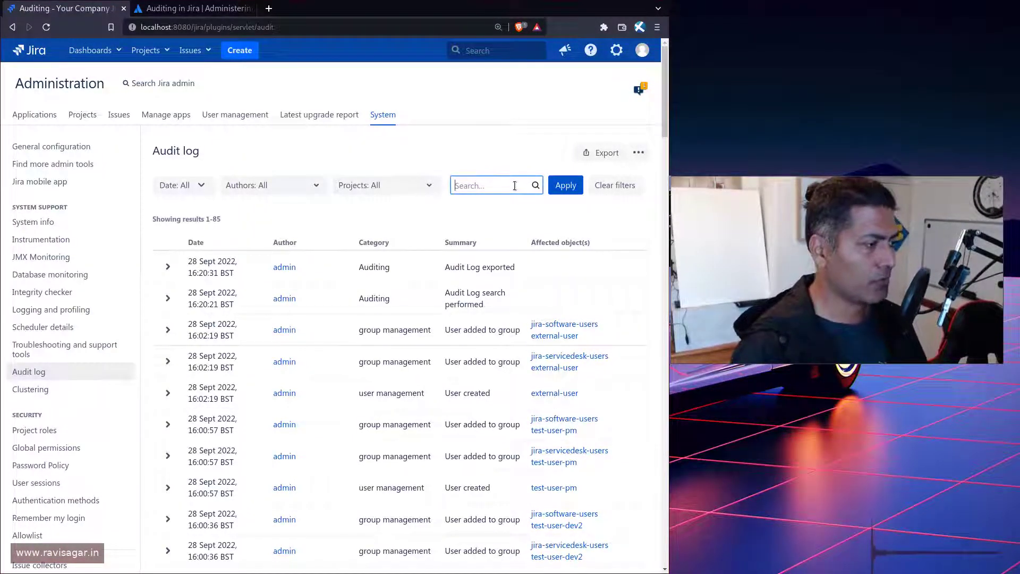
pyautogui.write('t')
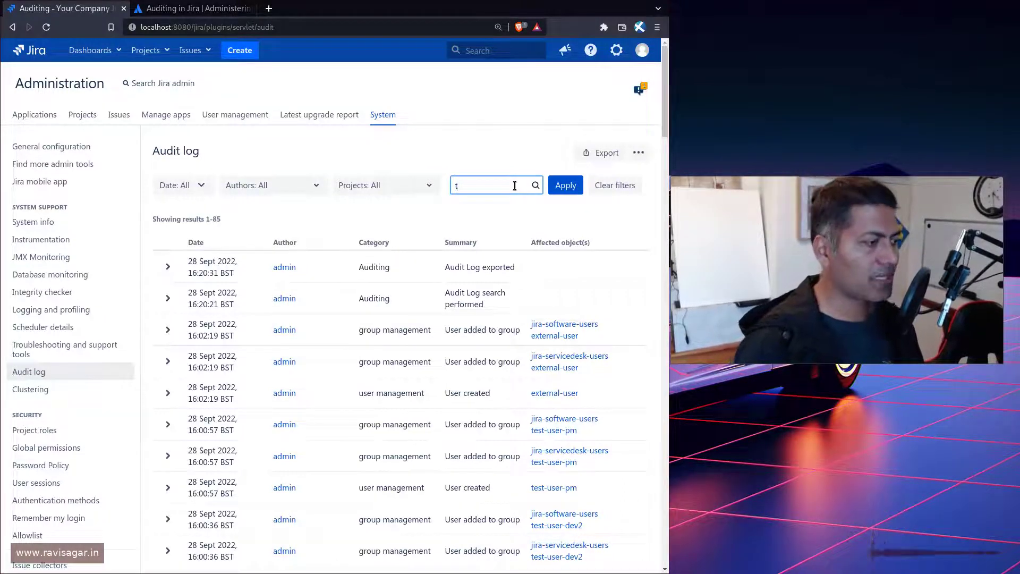
pyautogui.write('est')
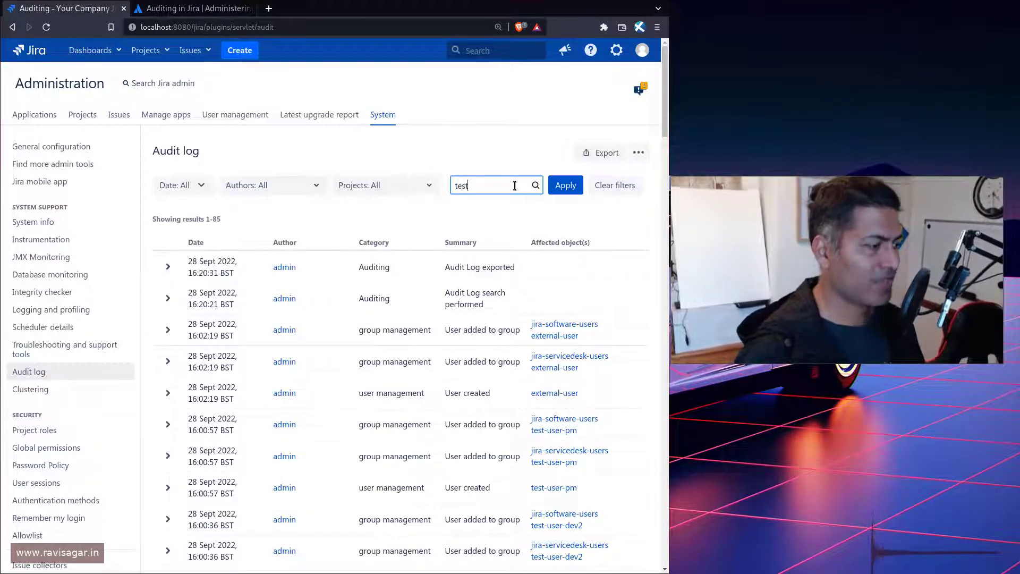
pyautogui.write('-user-')
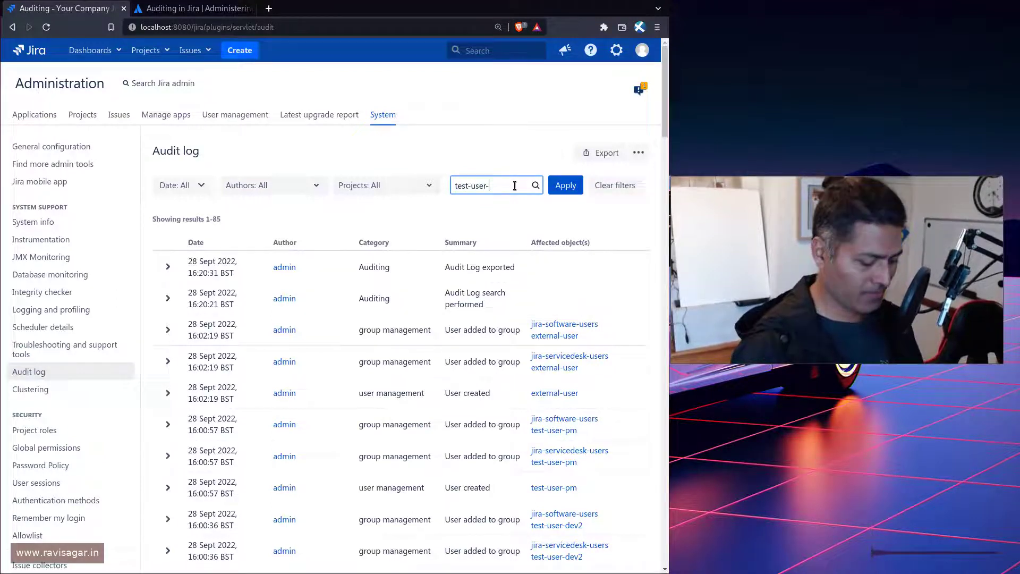
pyautogui.write('pm')
pyautogui.press('Return')
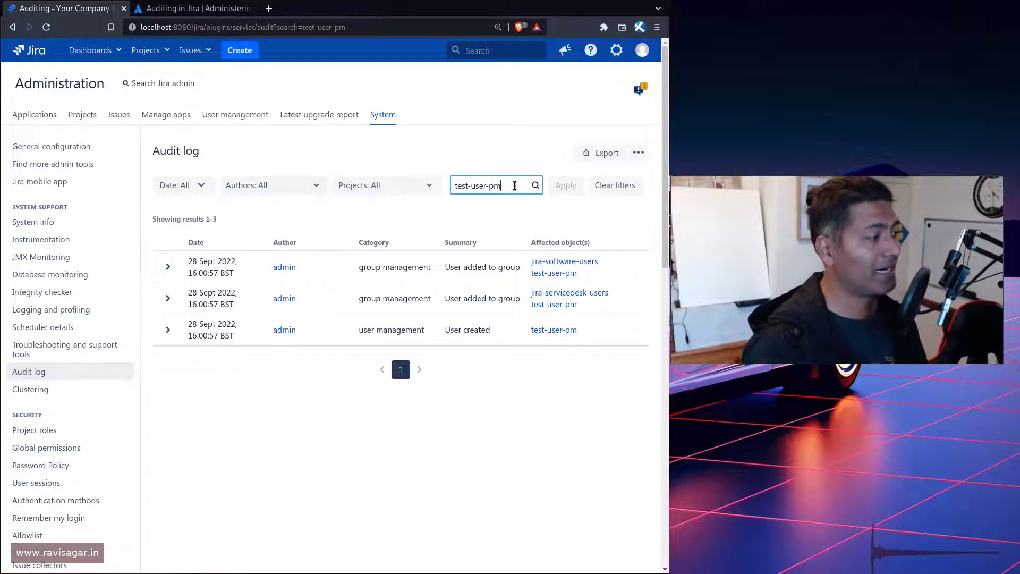
pyautogui.hotkey('ctrl', 'a')
pyautogui.press('BackSpace')
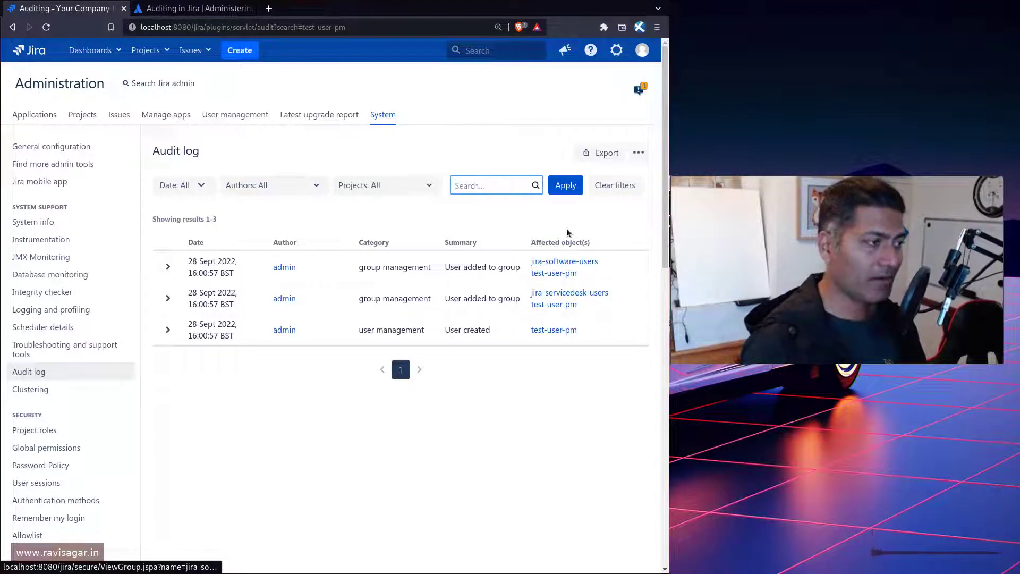
# Open the audit log settings and read the database size note for the retention period.
pyautogui.click(638, 154)
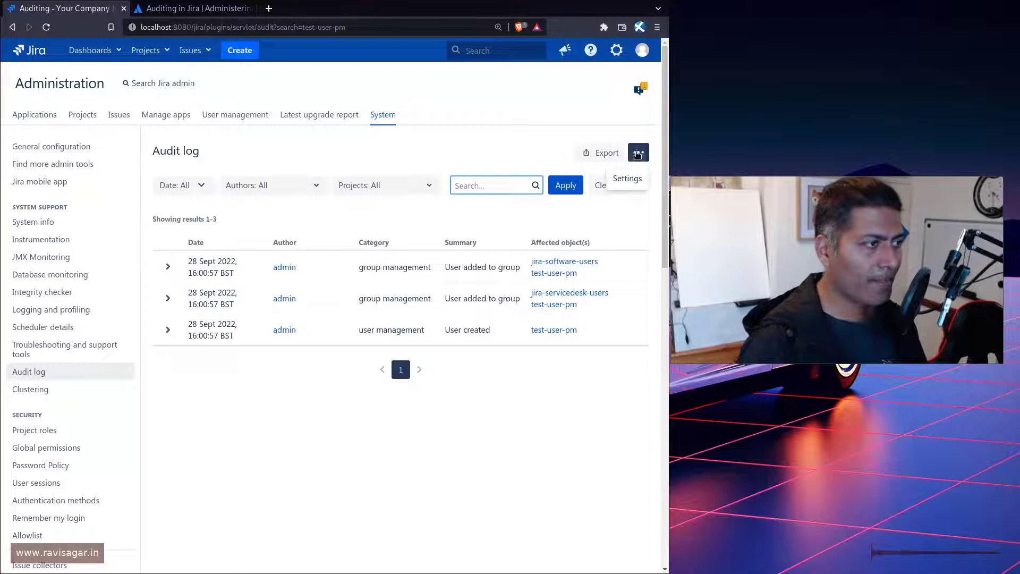
pyautogui.click(627, 179)
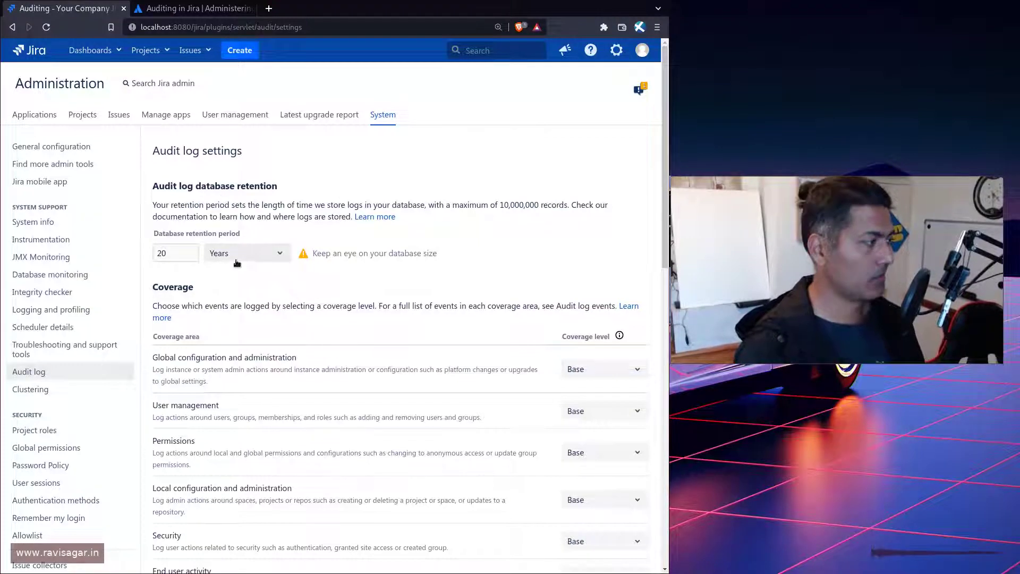
pyautogui.click(336, 258)
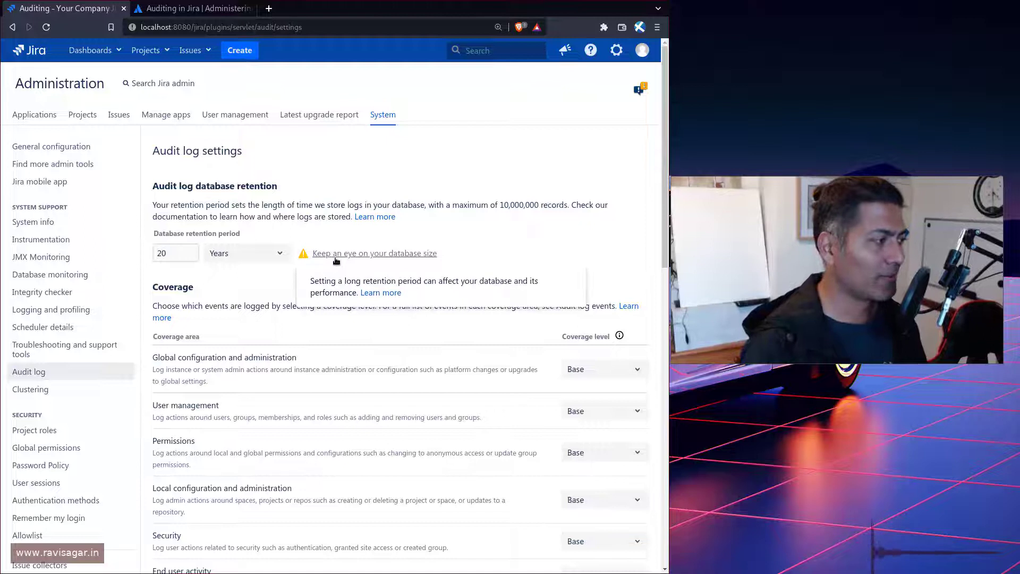
pyautogui.click(266, 279)
pyautogui.scroll(-3, 266, 280)
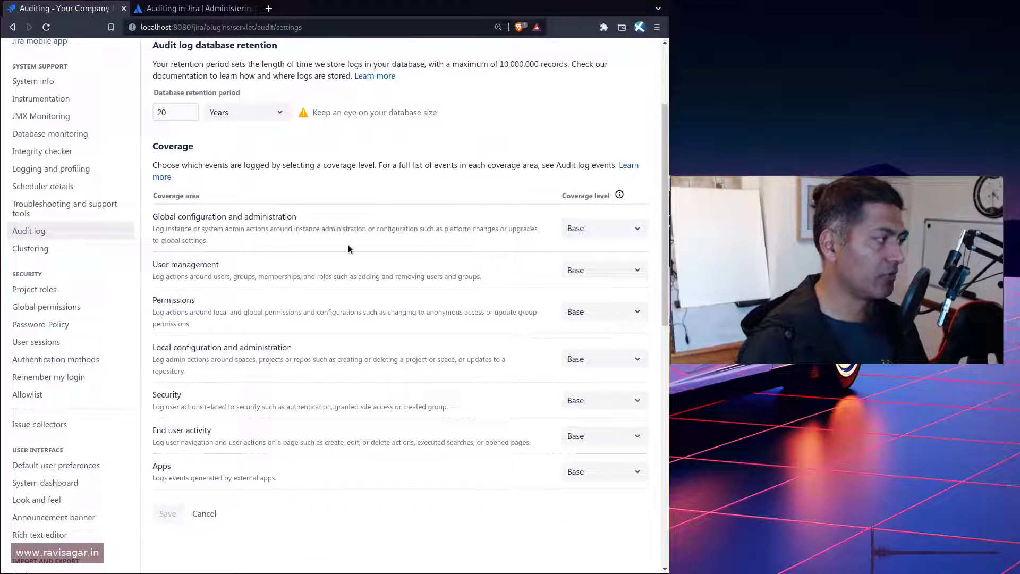
# Check the coverage level choices for Global configuration and administration and read the explanation of the coverage levels.
pyautogui.click(625, 230)
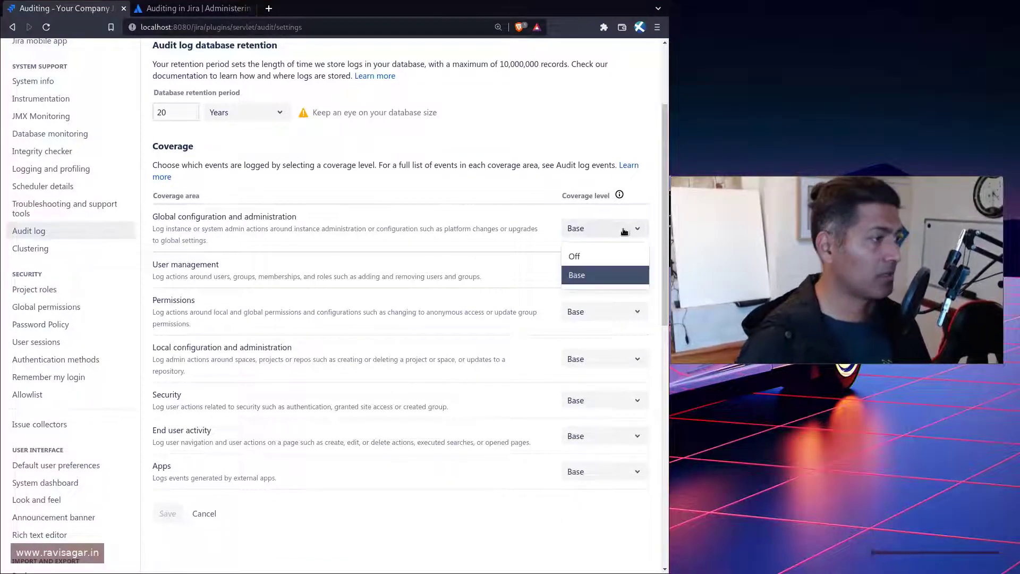
pyautogui.click(578, 275)
pyautogui.click(620, 195)
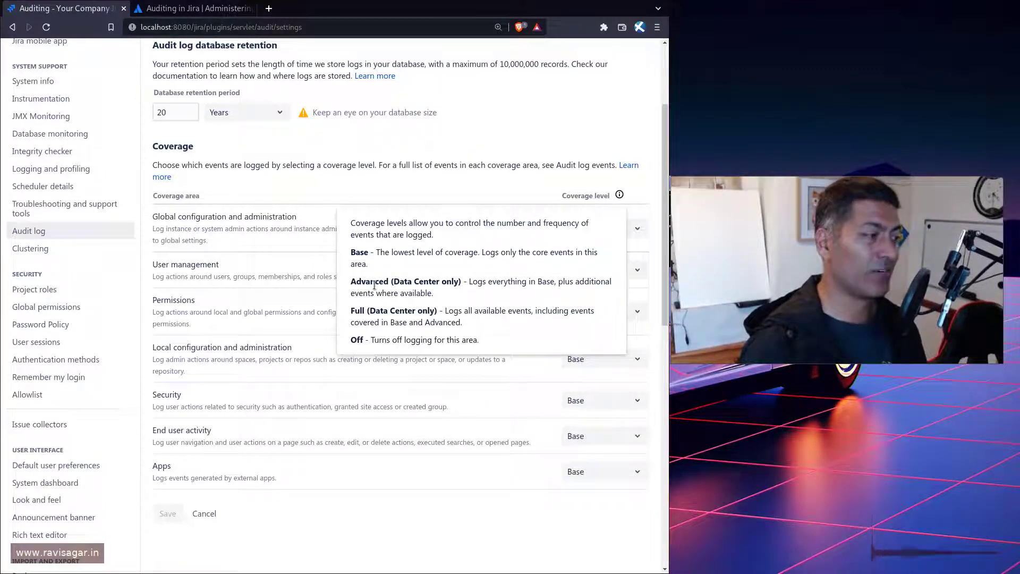
pyautogui.click(314, 471)
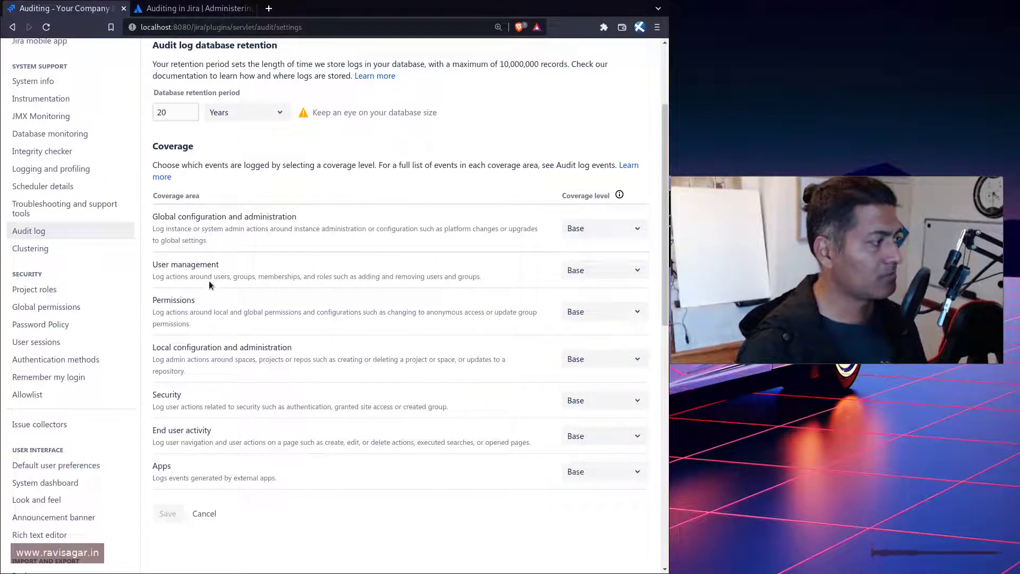
# Compare the coverage level choices for Global configuration and administration with those for User management.
pyautogui.click(638, 229)
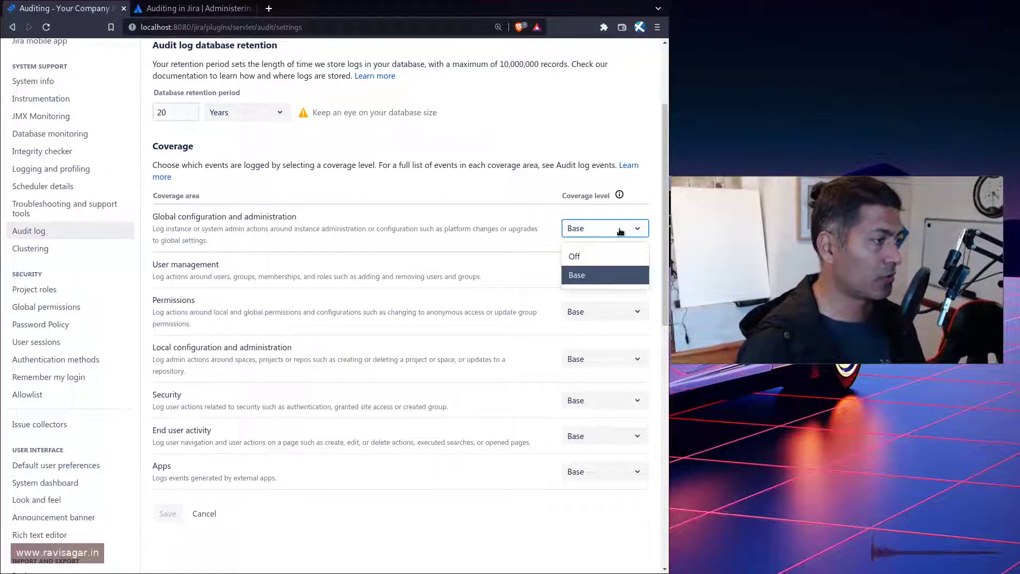
pyautogui.click(620, 231)
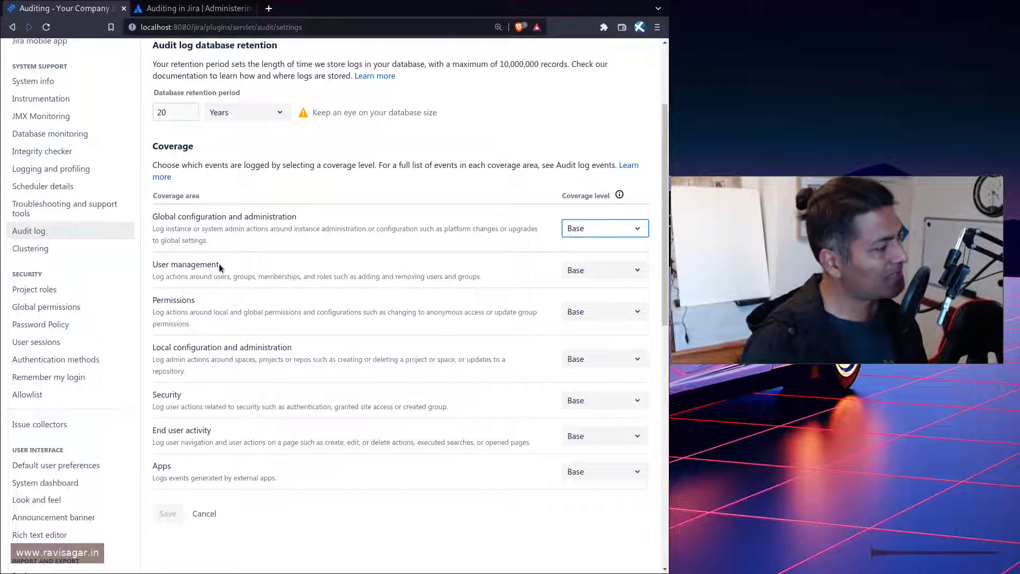
pyautogui.click(586, 272)
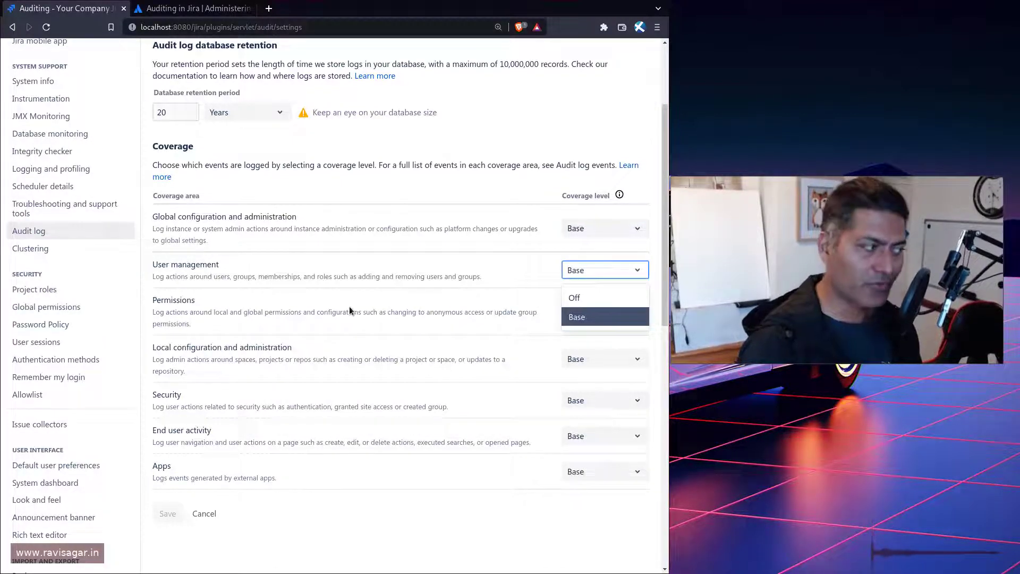
pyautogui.click(254, 351)
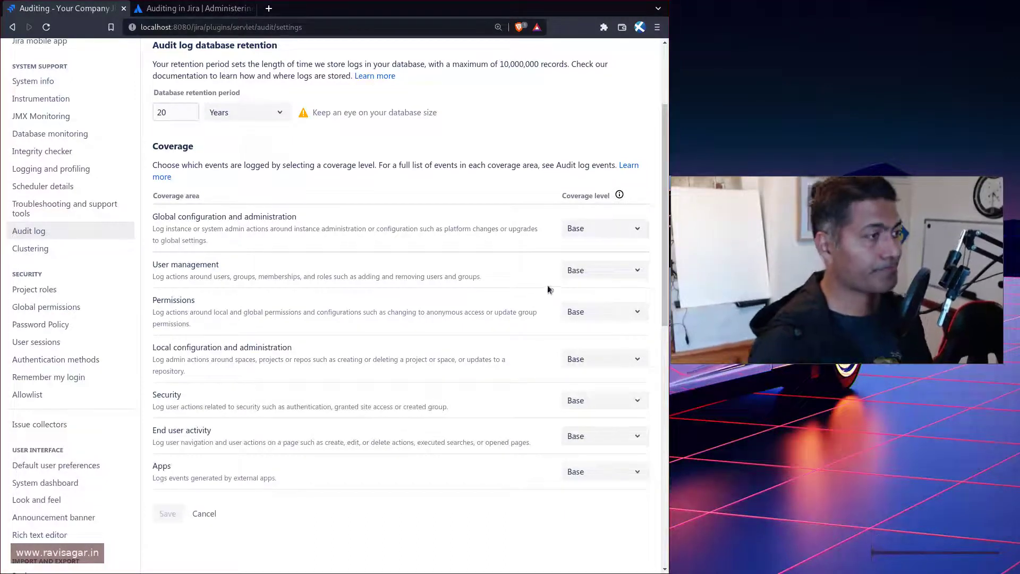
# Leave the audit log settings without saving and return to the event list.
pyautogui.scroll(2, 381, 237)
pyautogui.scroll(-4, 380, 237)
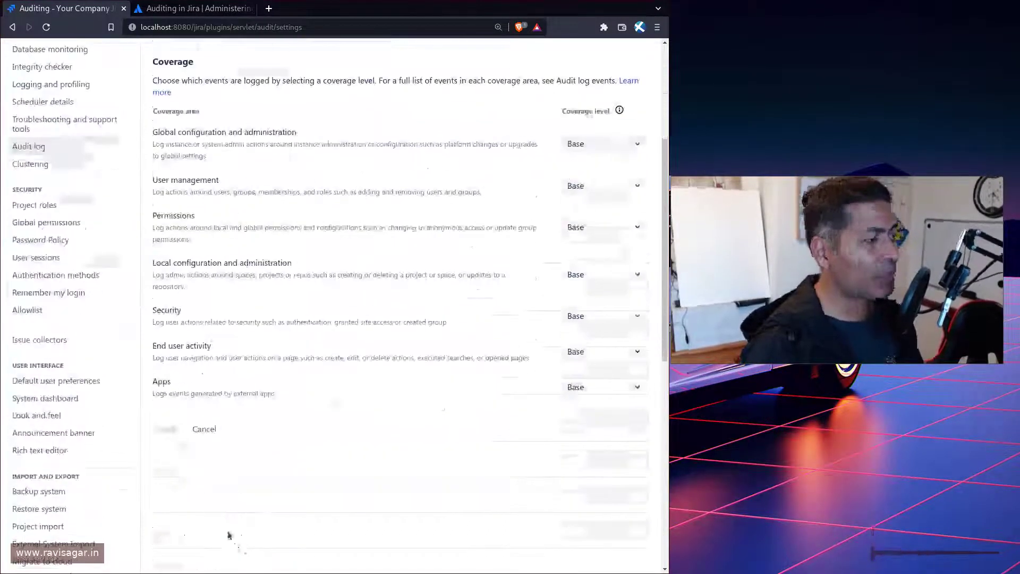
pyautogui.click(205, 429)
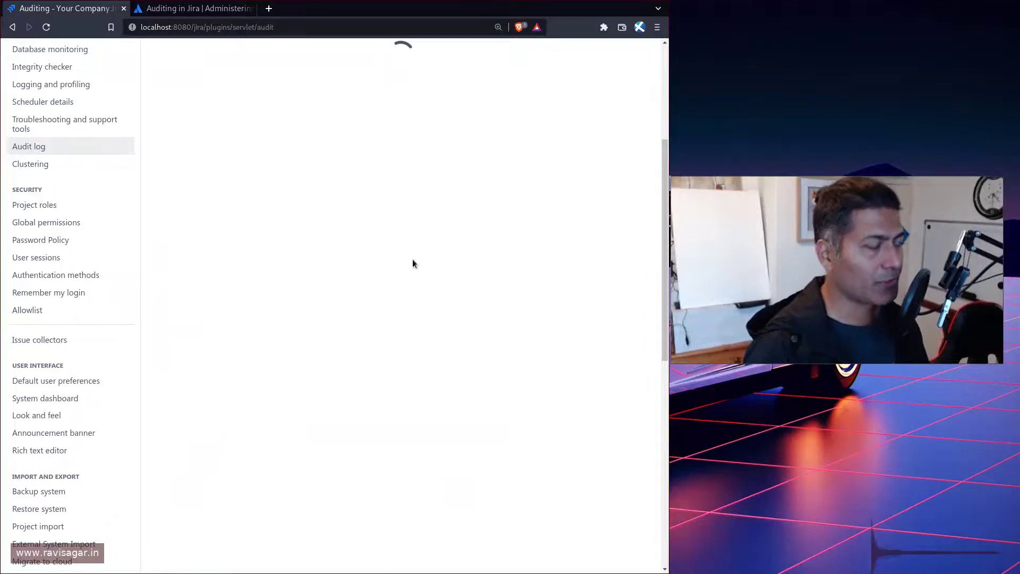
pyautogui.scroll(5, 502, 243)
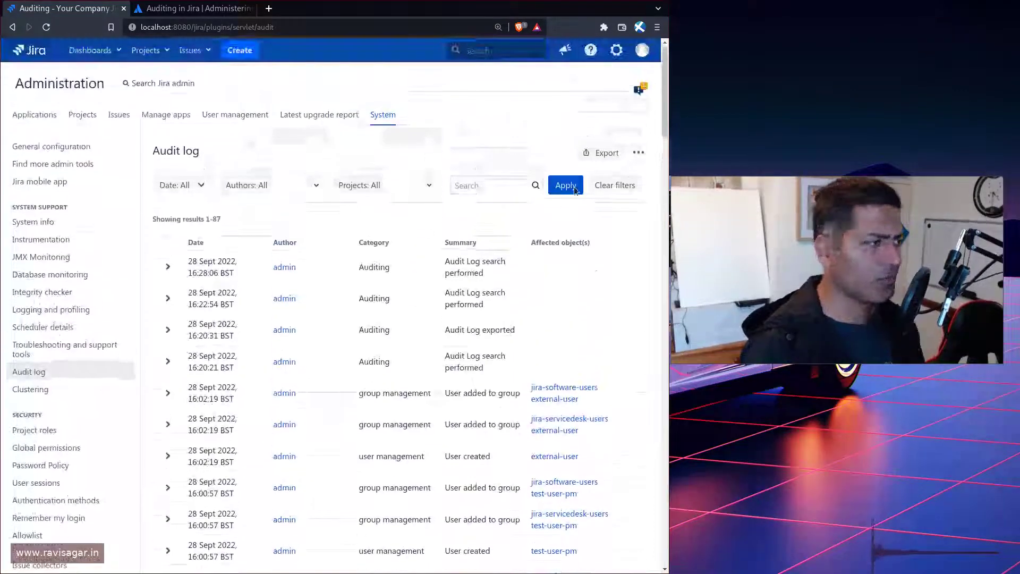
# Start an export of the audit log to read its event limit, and cancel the export.
pyautogui.click(609, 155)
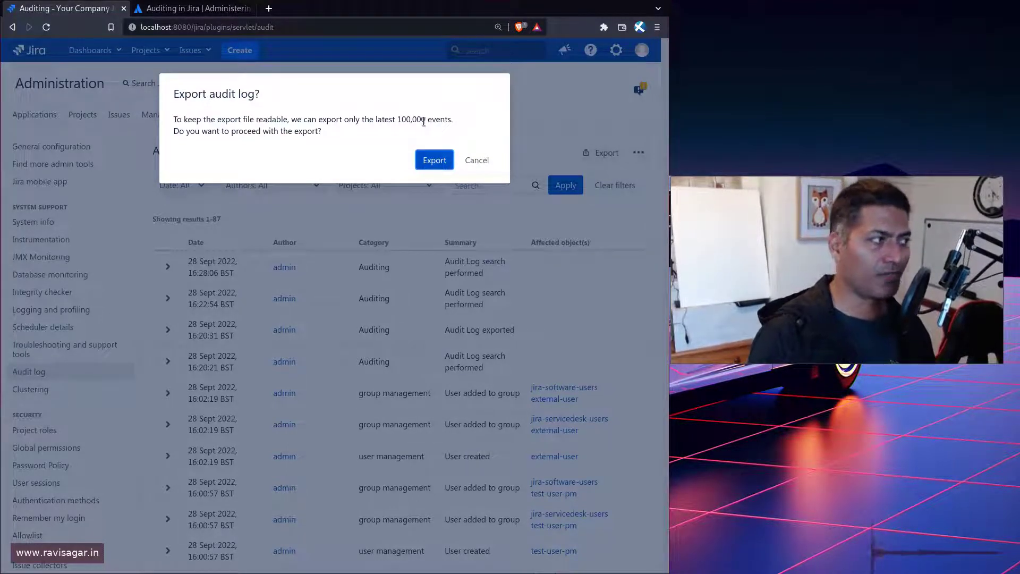
pyautogui.click(476, 161)
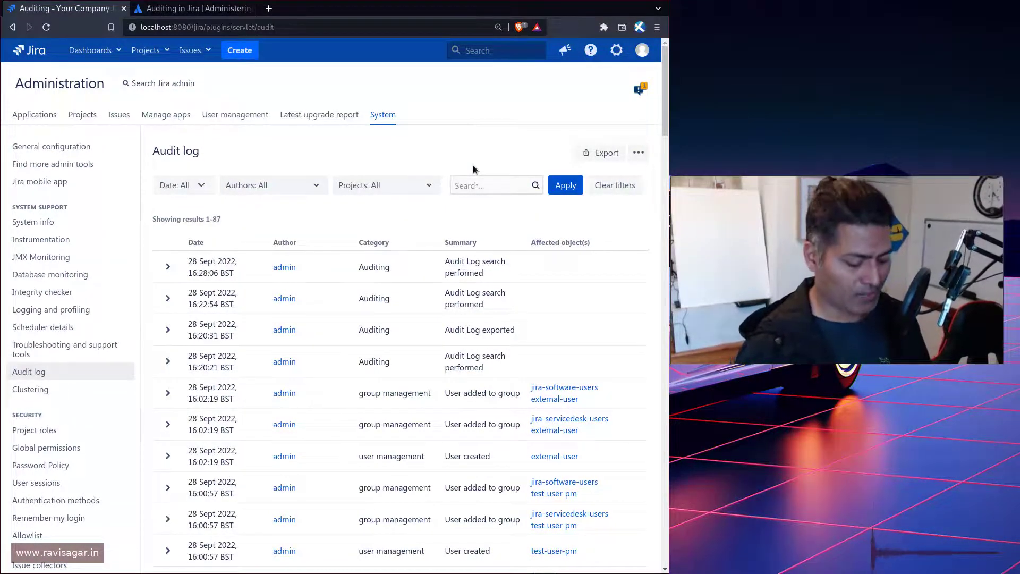
# Switch to the drop-down terminal.
pyautogui.press('F12')
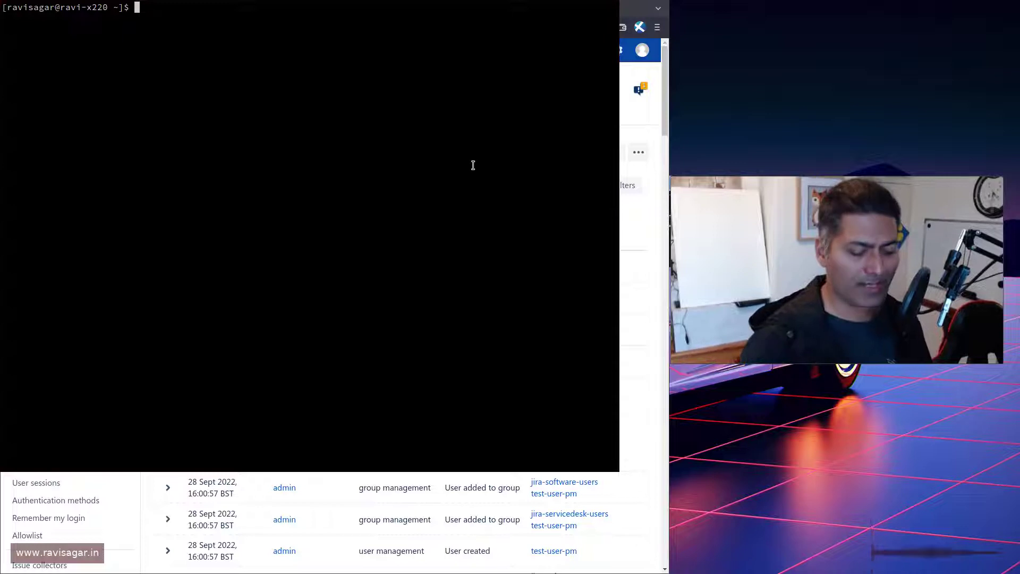
pyautogui.write('clear')
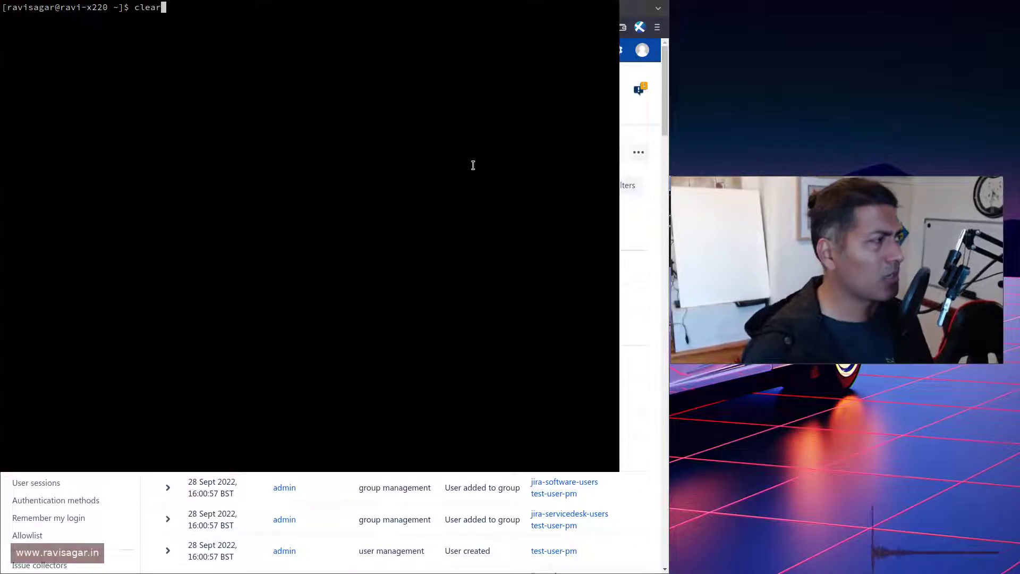
pyautogui.press('BackSpace')
pyautogui.press('BackSpace')
pyautogui.press('BackSpace')
pyautogui.press('BackSpace')
pyautogui.press('BackSpace')
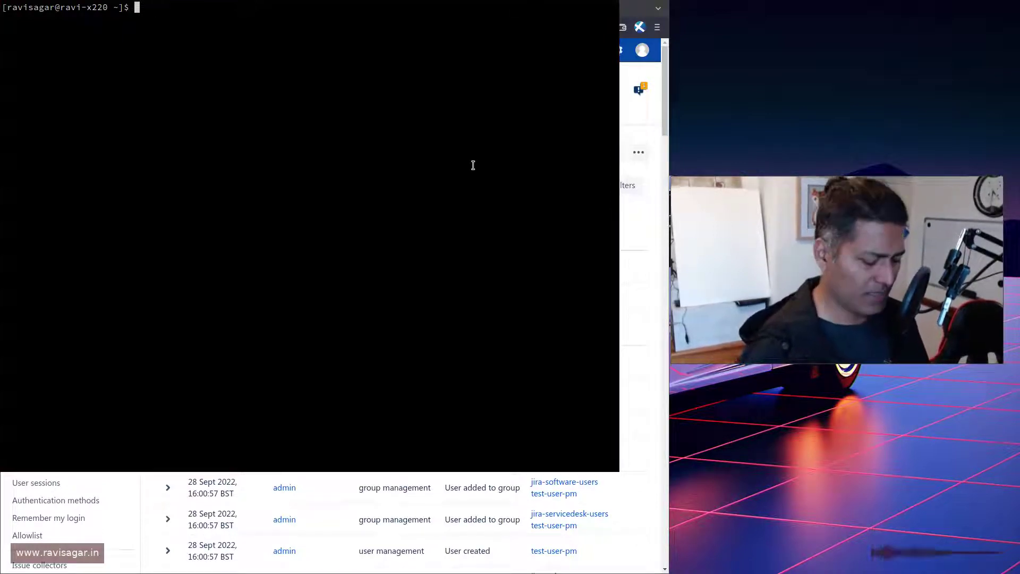
# View the exported audit file "Auditing Export 2022-09-28T16_20_31Z.csv" with less.
pyautogui.write('less A')
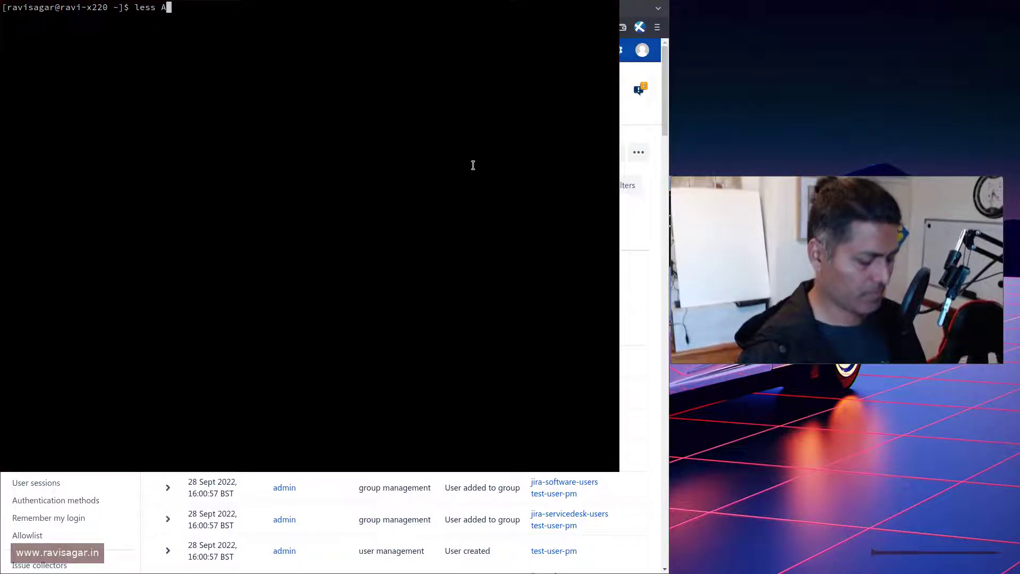
pyautogui.write('ud')
pyautogui.press('Tab')
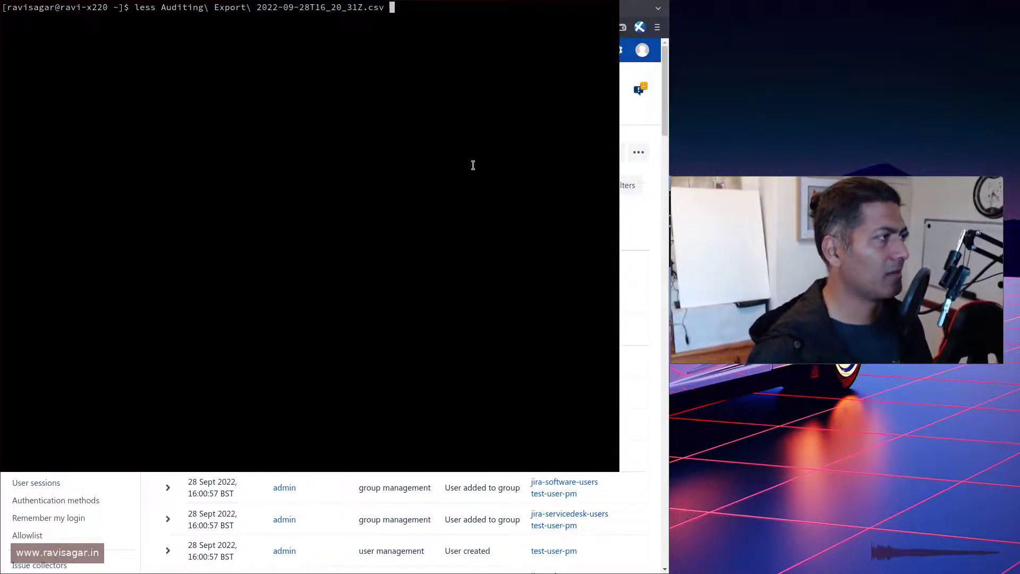
pyautogui.press('Return')
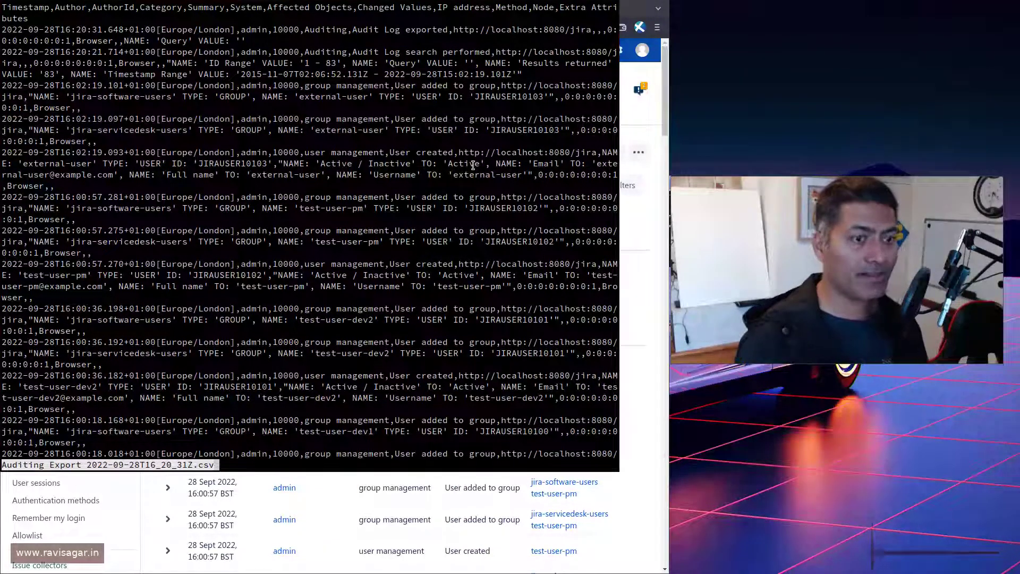
# Search the exported audit file for "test-user-pm".
pyautogui.press('/')
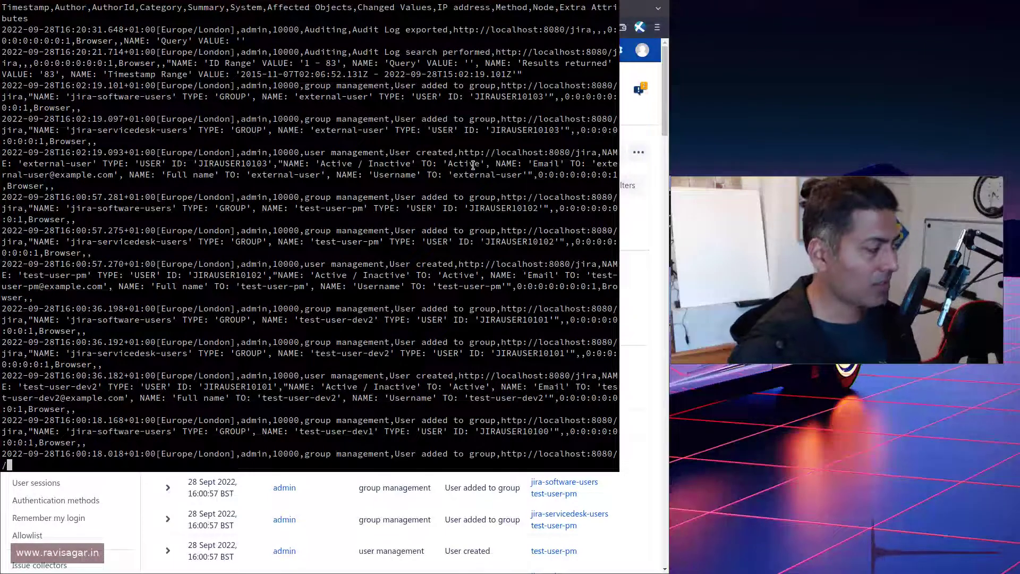
pyautogui.write('test-user-')
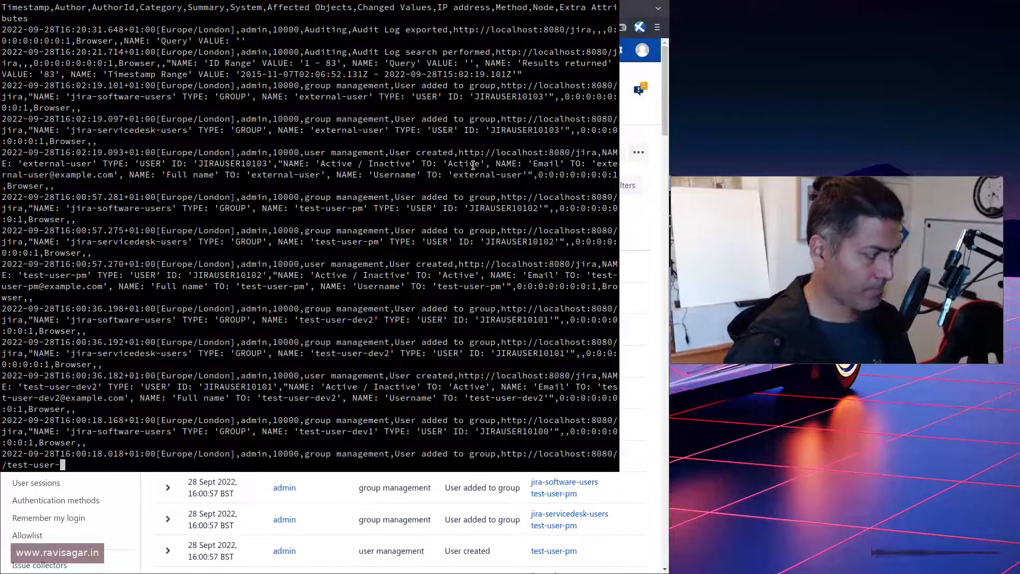
pyautogui.write('pm')
pyautogui.press('Return')
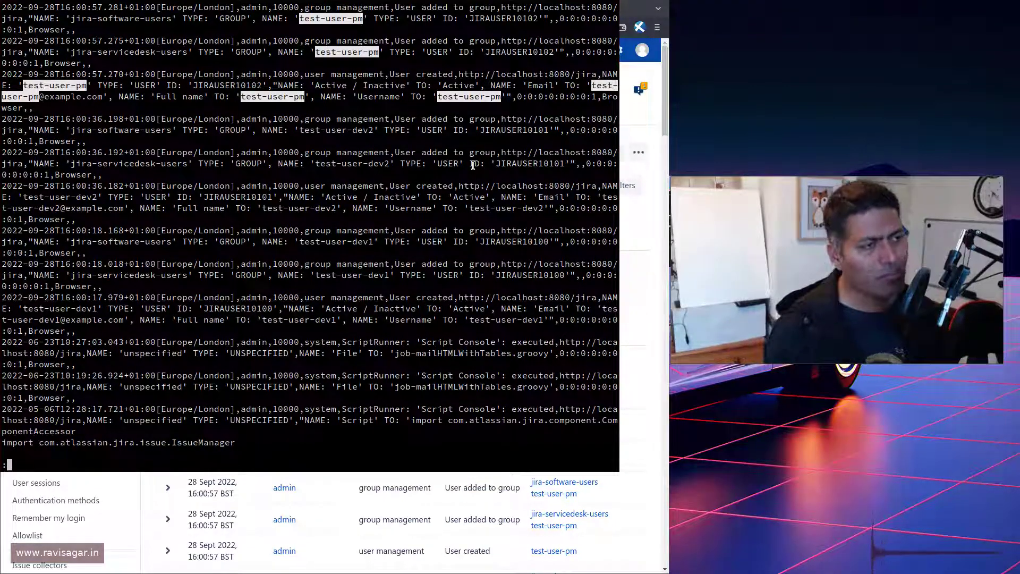
# Switch to Jira to inspect the details of the event adding external-user to jira-software-users, collapse them, and return to the terminal.
pyautogui.hotkey('alt', 'Tab')
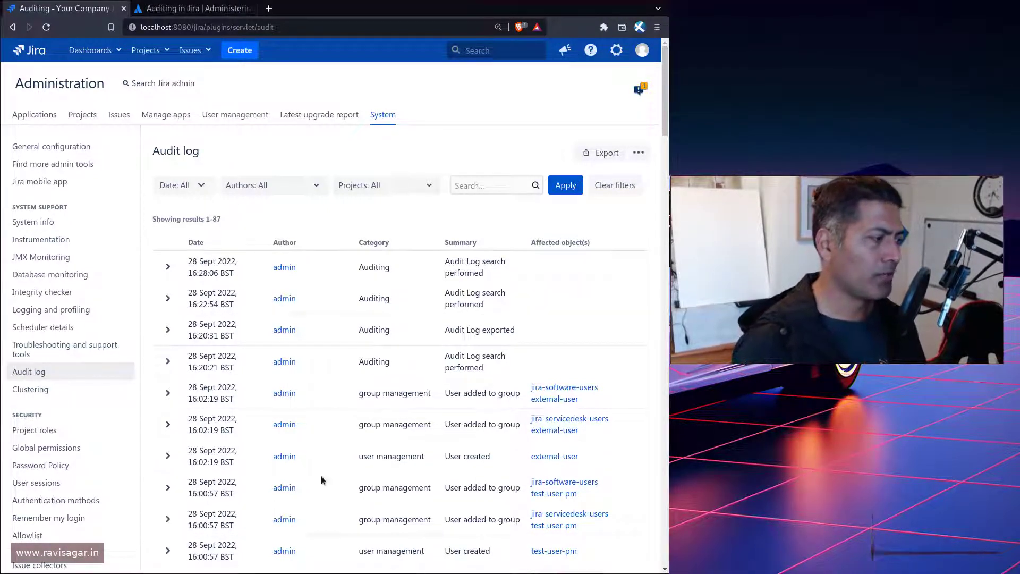
pyautogui.click(168, 393)
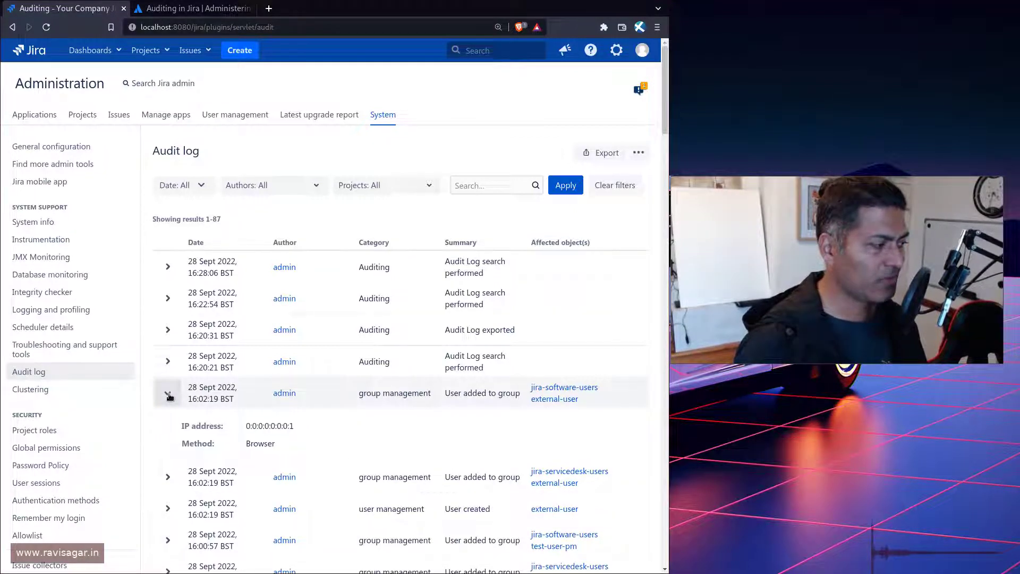
pyautogui.click(168, 394)
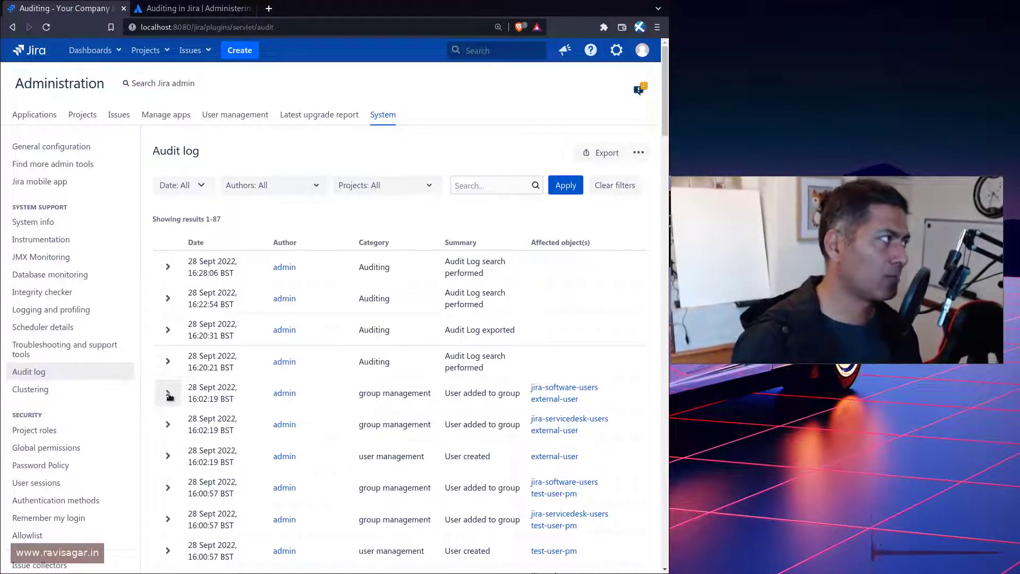
pyautogui.hotkey('alt', 'Tab')
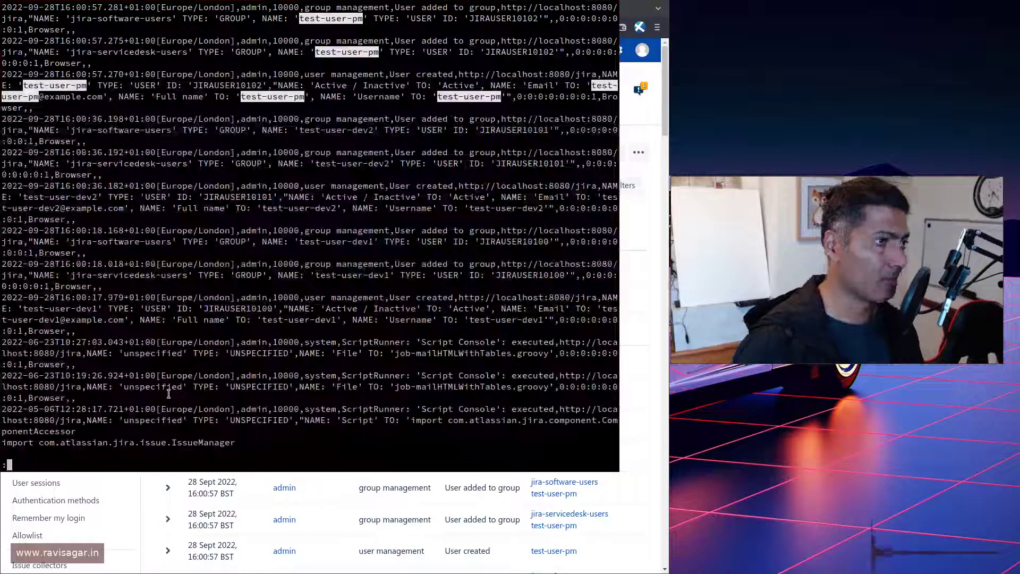